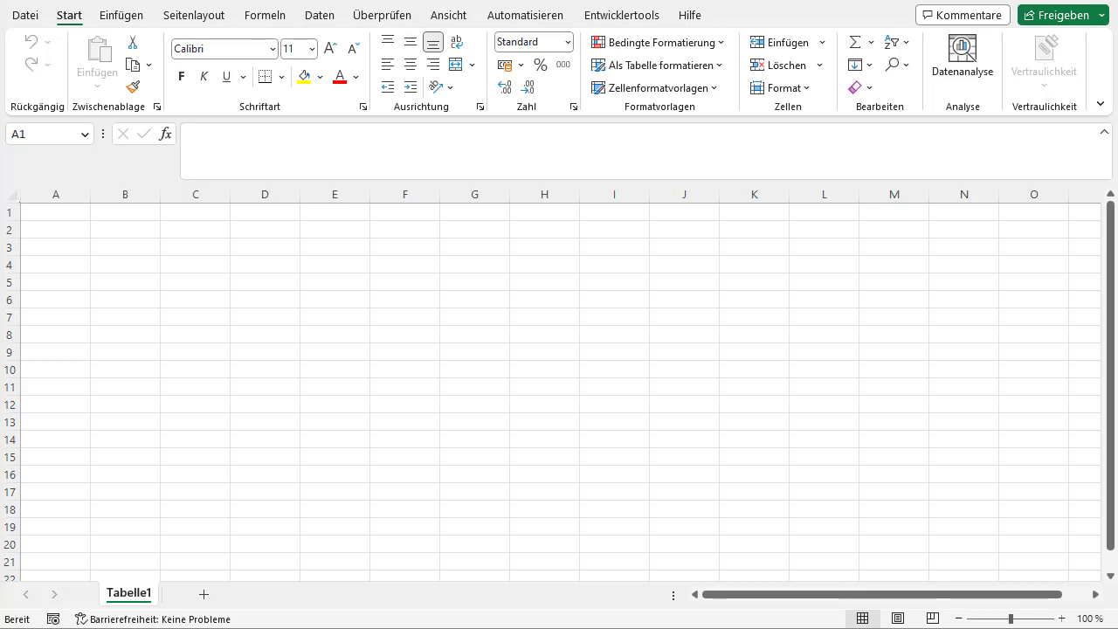
# - Enter Pizza, Burger, Eis and Suppe into cells D5, D6, D7 and D8
pyautogui.click(282, 281)
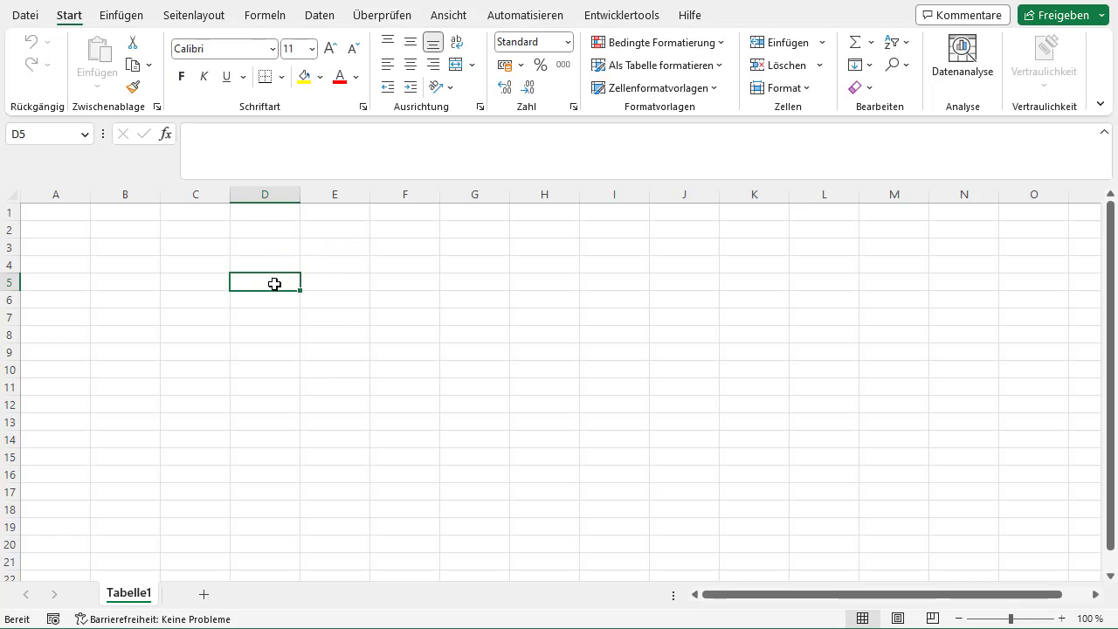
pyautogui.moveTo(274, 283); pyautogui.dragTo(273, 337)
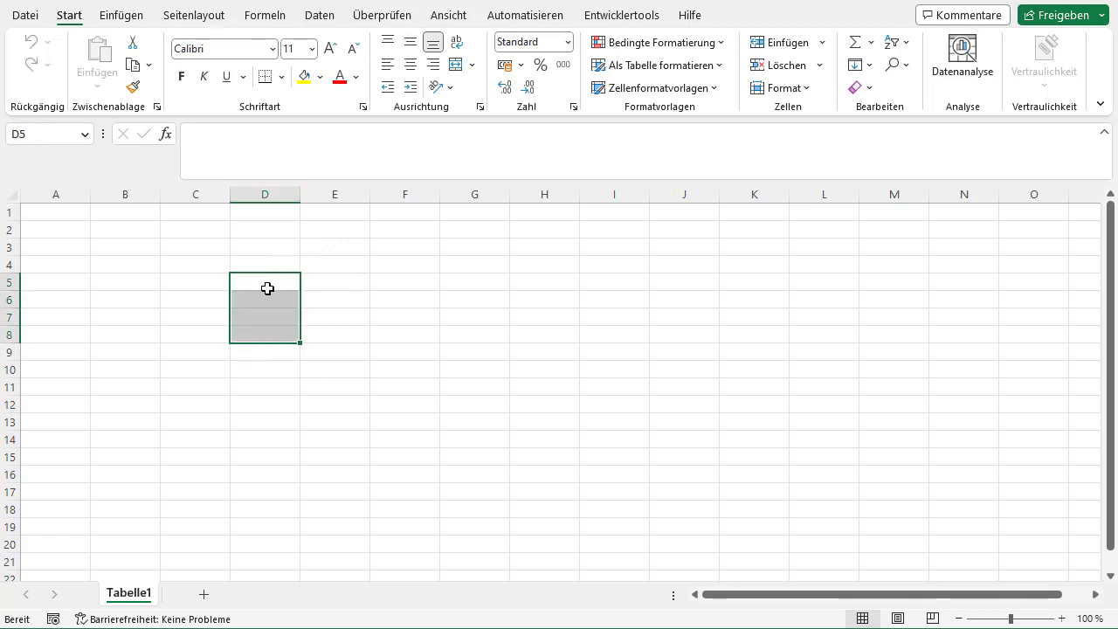
pyautogui.click(266, 285)
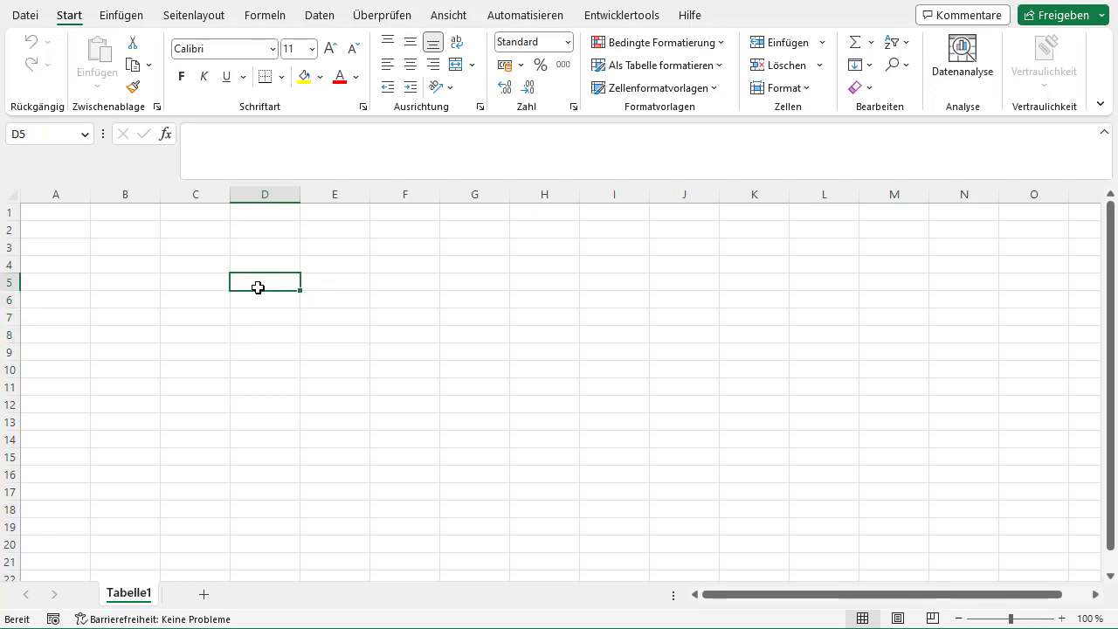
pyautogui.write('Pizza')
pyautogui.press('Return')
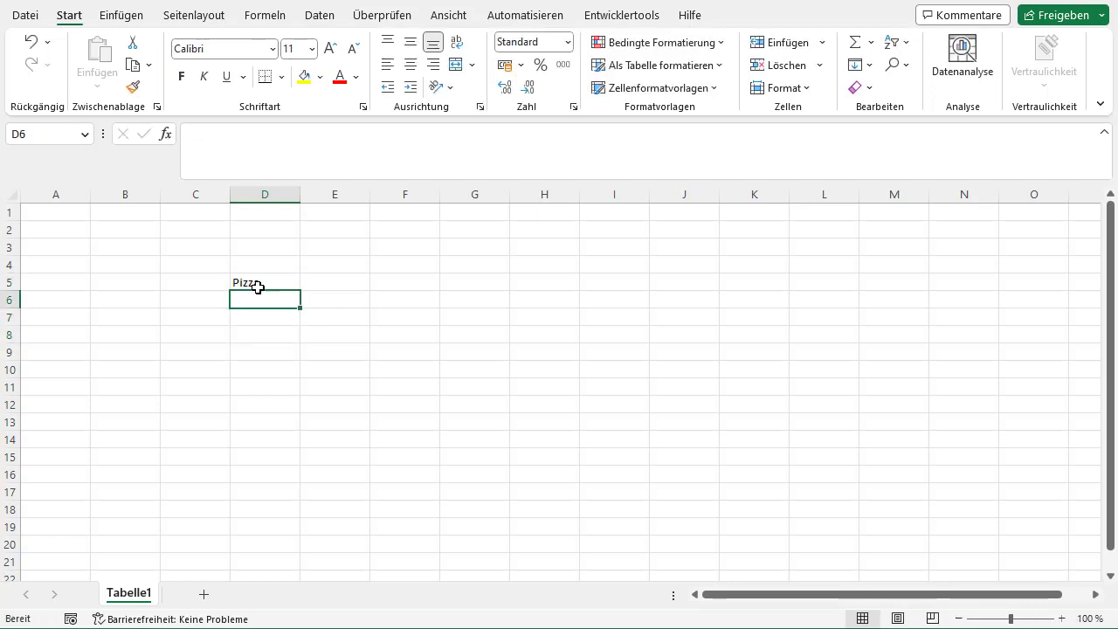
pyautogui.write('Burg')
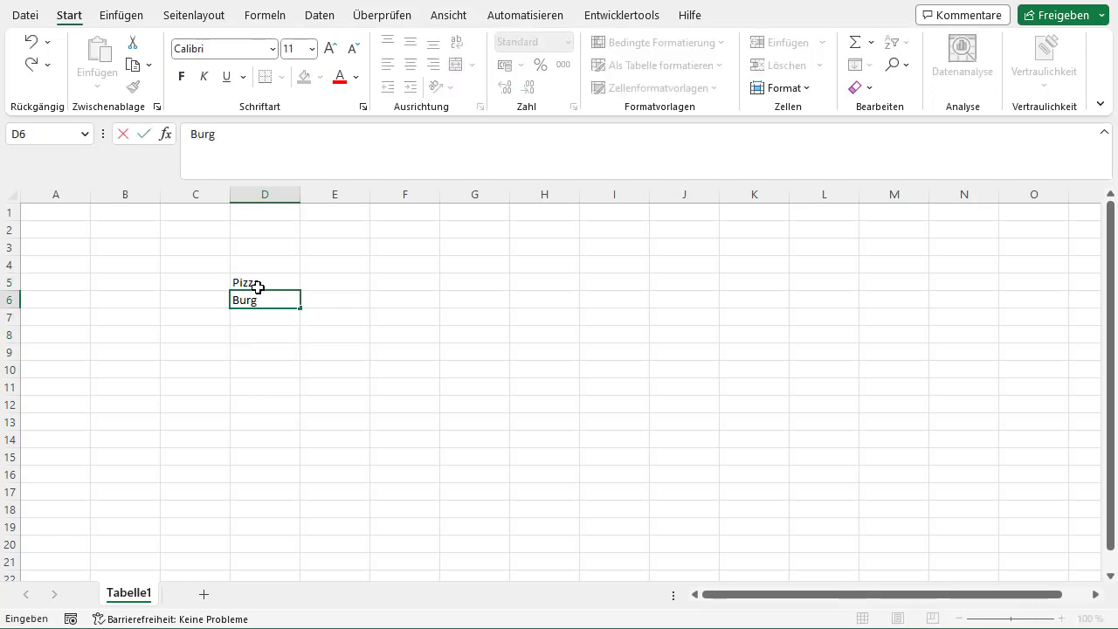
pyautogui.write('er')
pyautogui.press('Return')
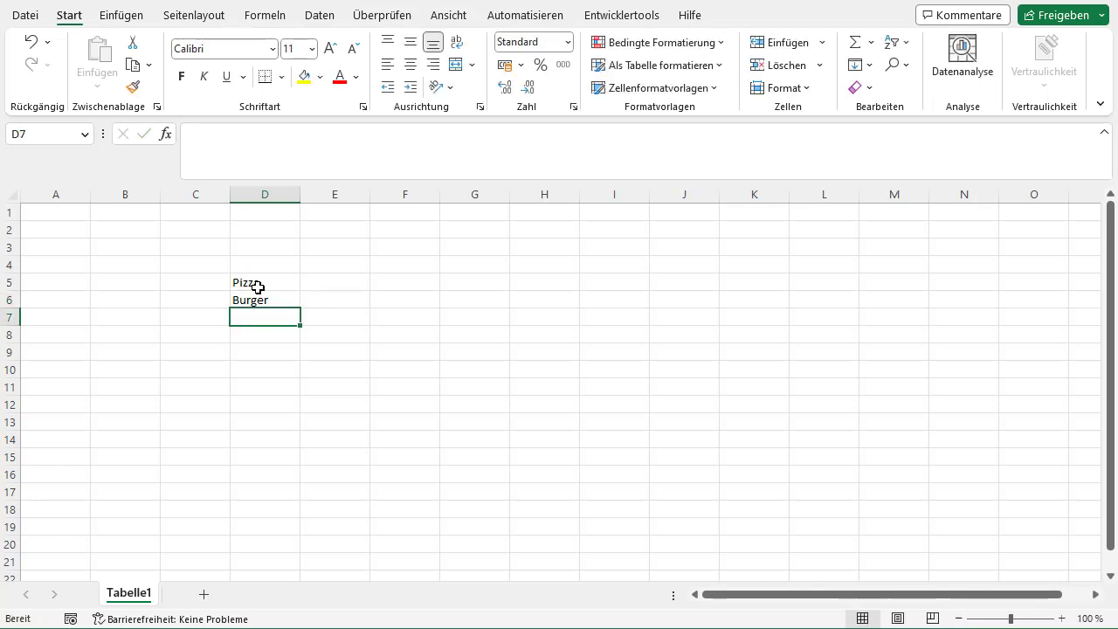
pyautogui.write('Eis')
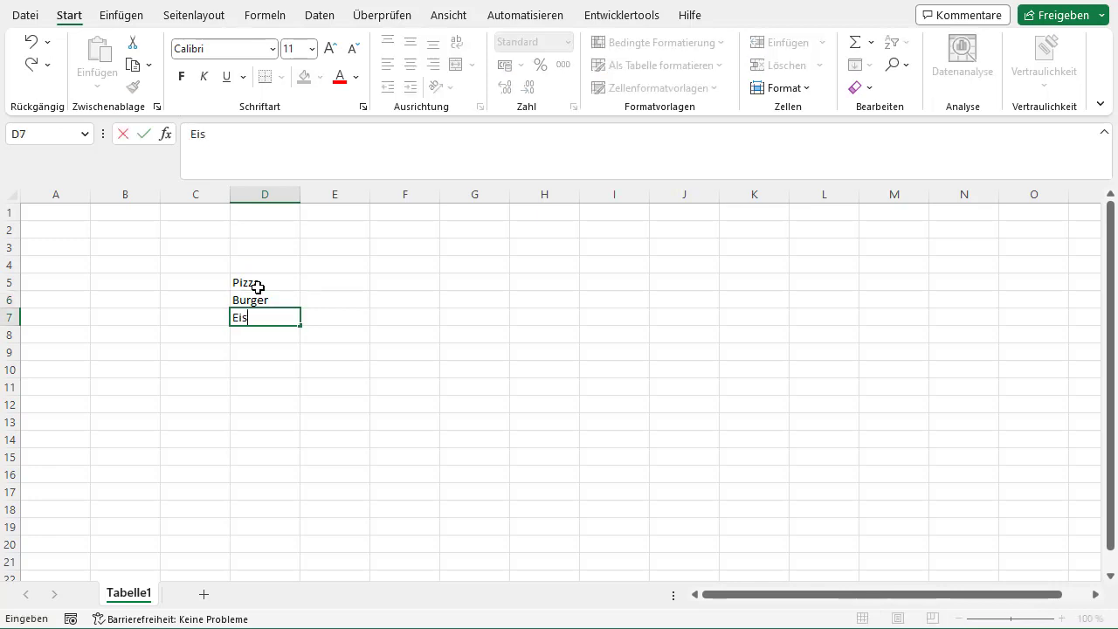
pyautogui.press('Return')
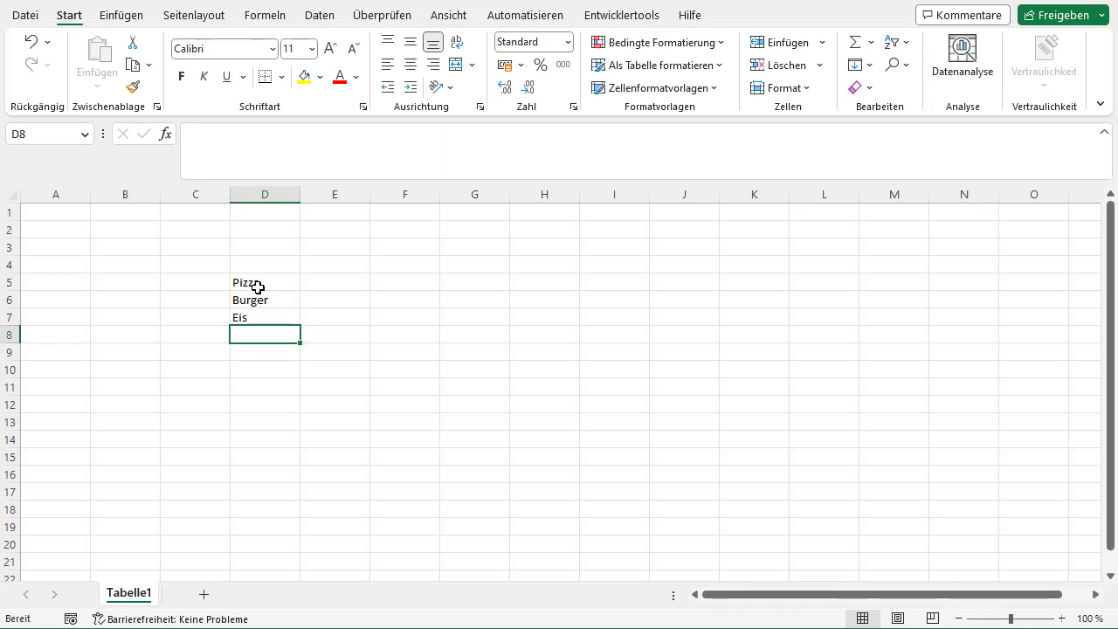
pyautogui.write('Suppe')
pyautogui.press('Return')
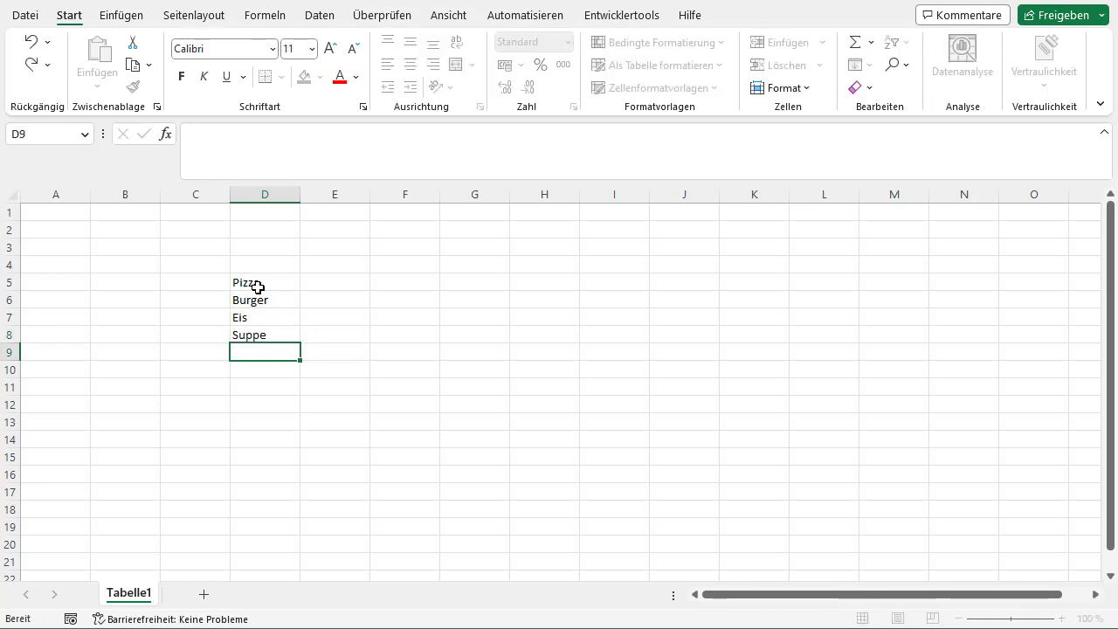
pyautogui.moveTo(274, 289); pyautogui.dragTo(274, 329)
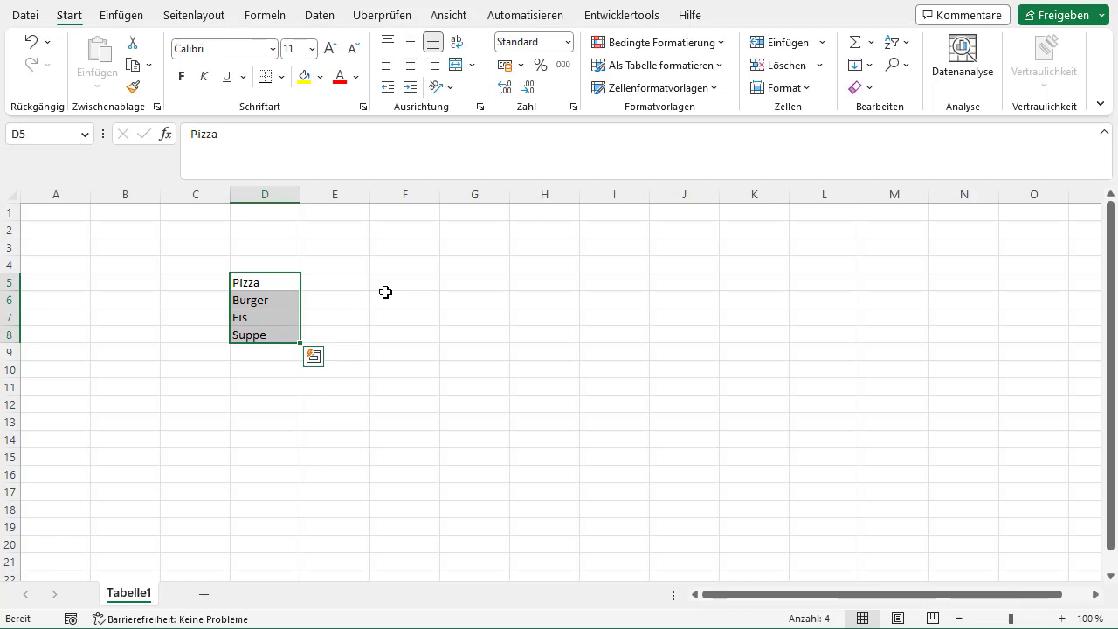
pyautogui.click(396, 288)
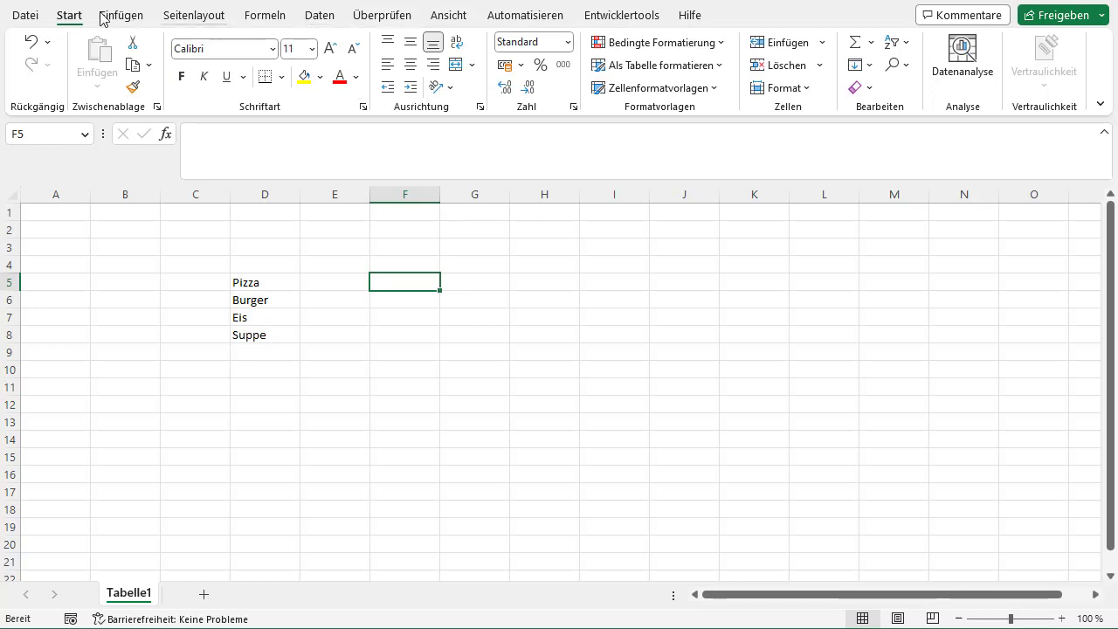
# - Bring up the Datenüberprüfung dialog for F5 from the Daten ribbon
pyautogui.click(329, 25)
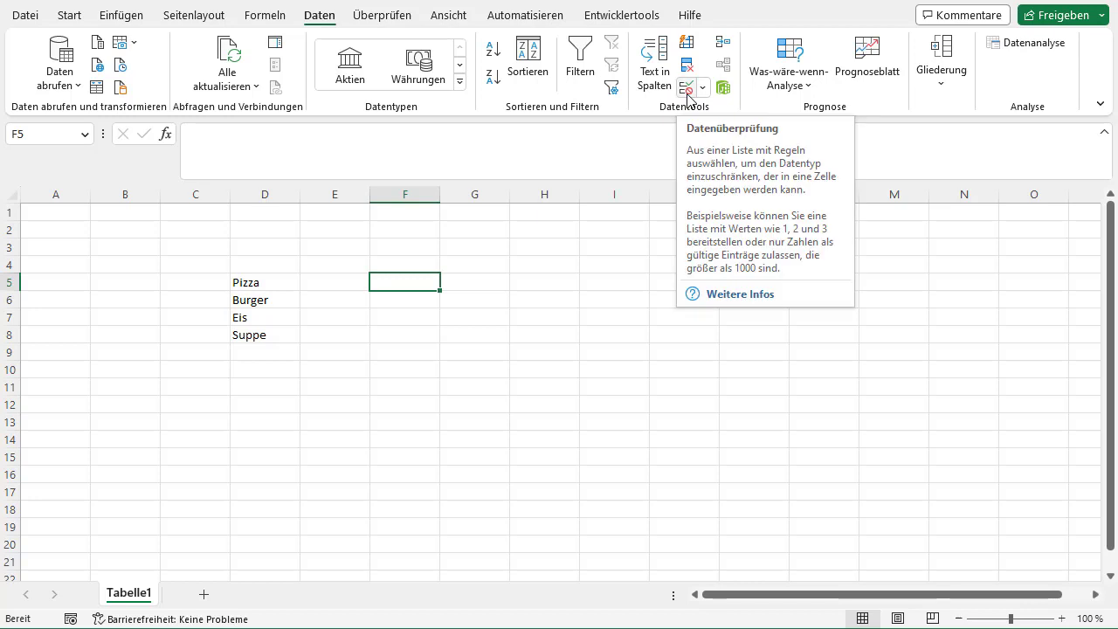
pyautogui.click(705, 91)
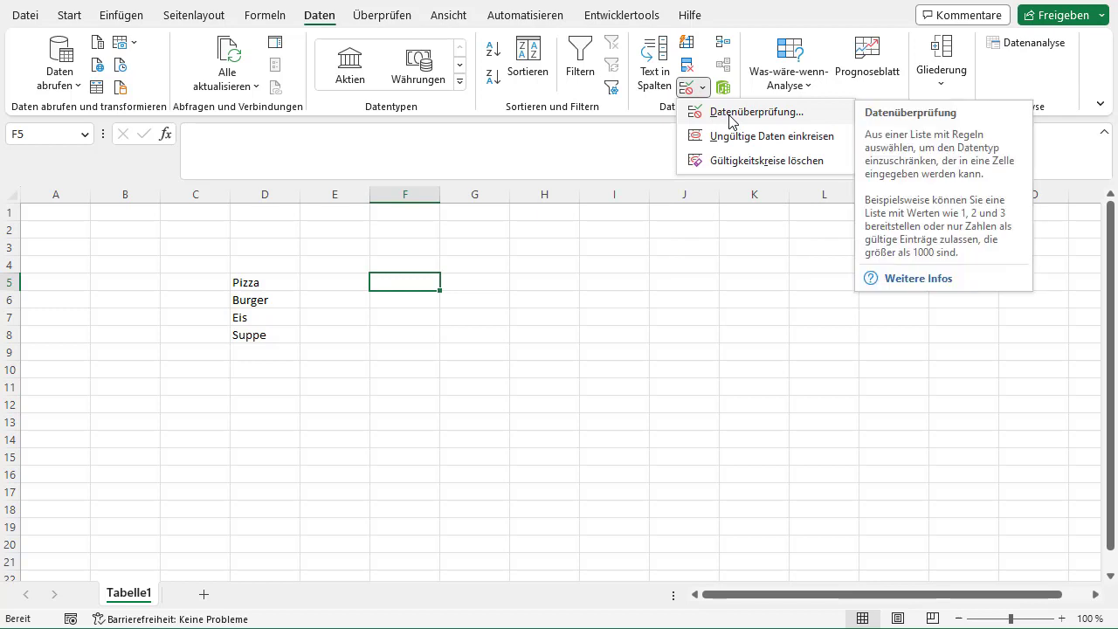
pyautogui.click(732, 121)
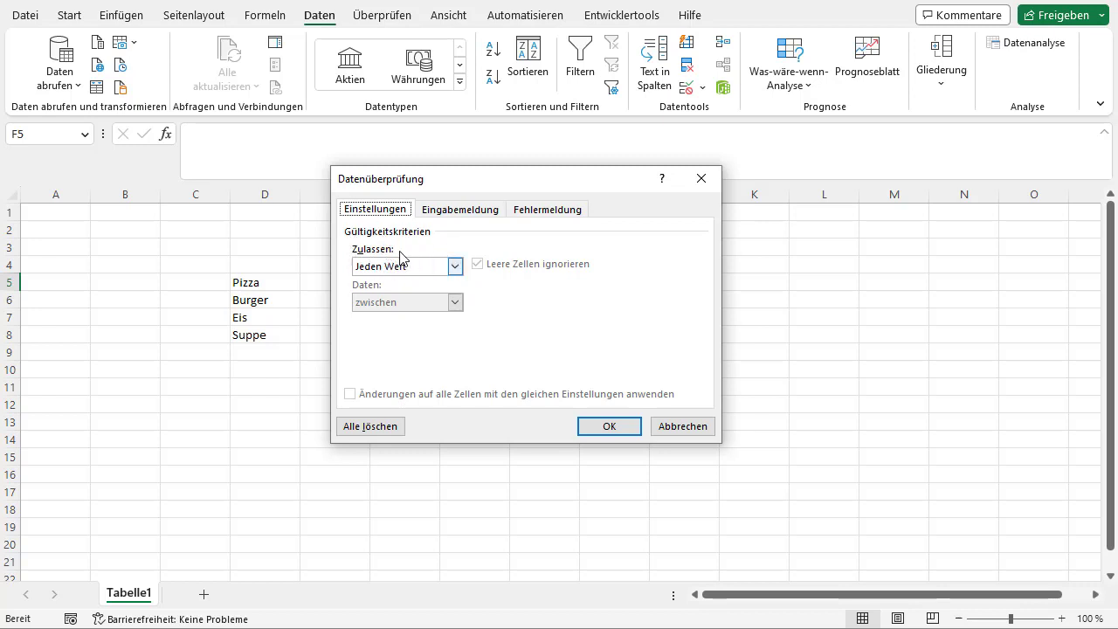
# - Set F5's validation to allow Liste with source =$D$5:$D$8 and apply it
pyautogui.click(455, 266)
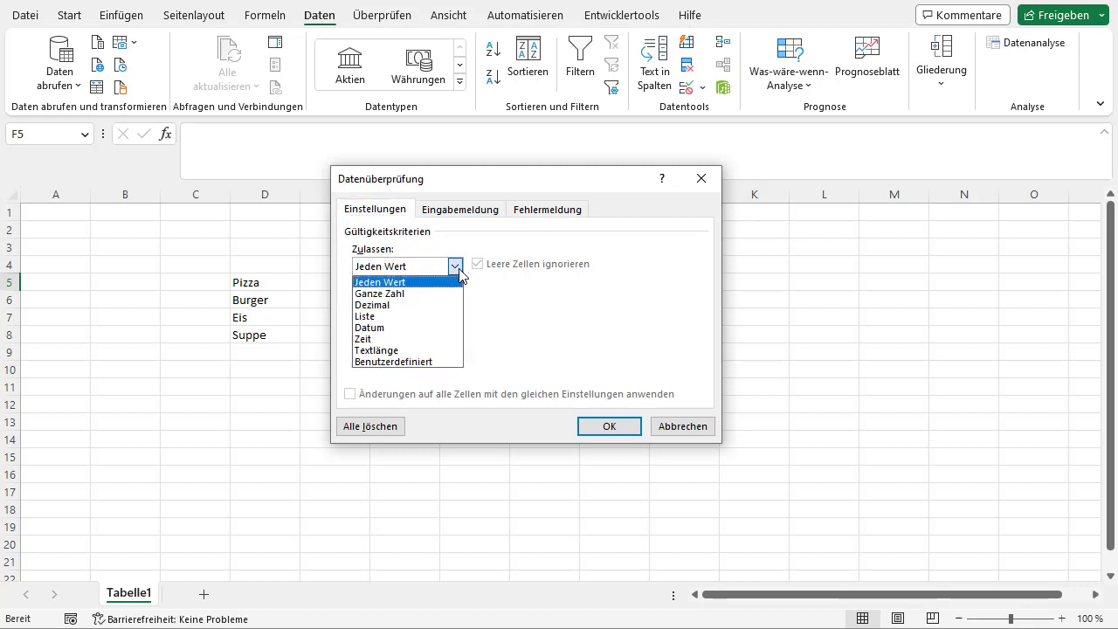
pyautogui.click(385, 316)
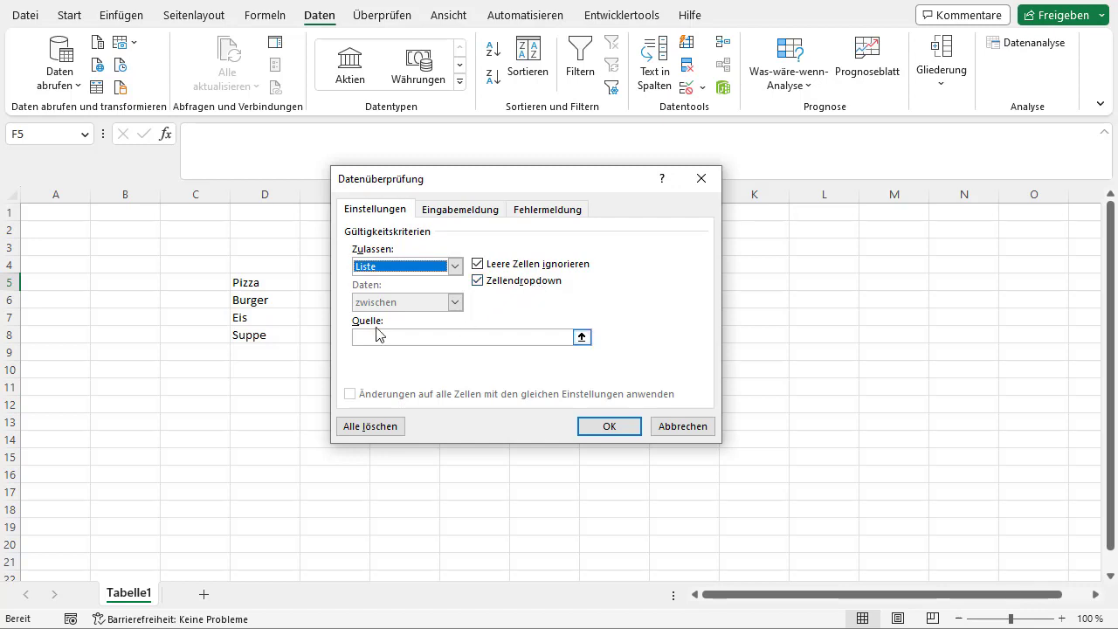
pyautogui.click(582, 337)
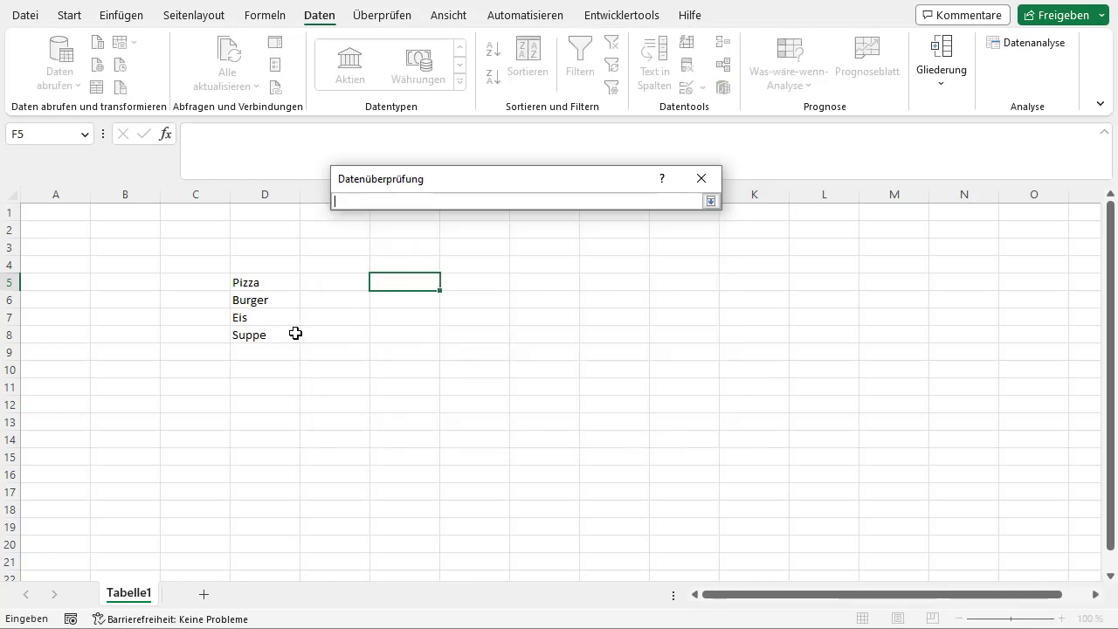
pyautogui.moveTo(267, 284); pyautogui.dragTo(265, 335)
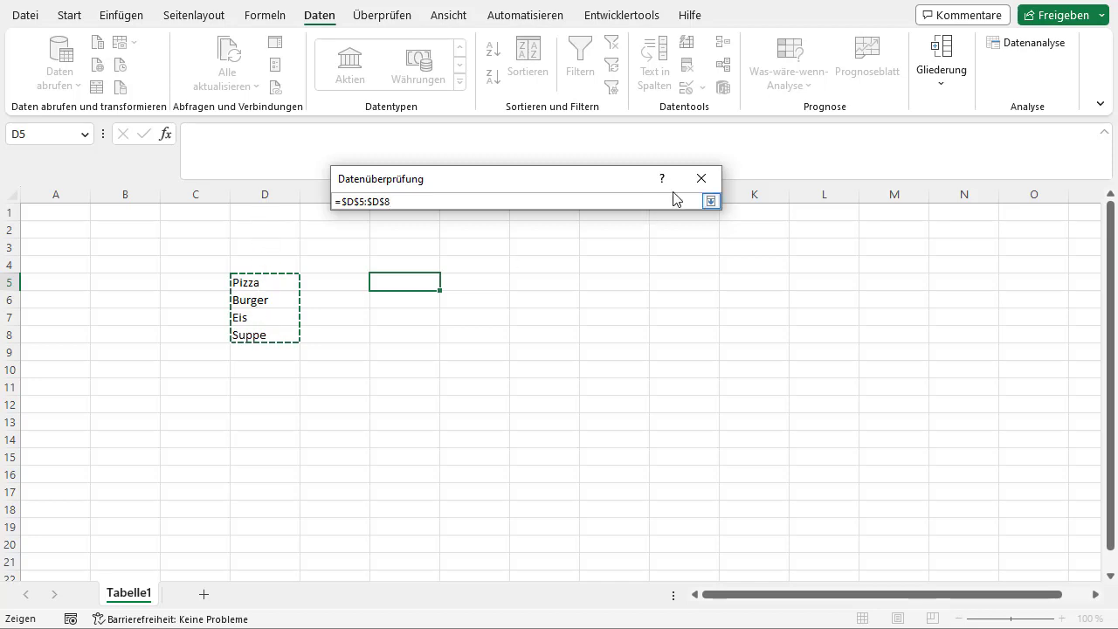
pyautogui.click(711, 202)
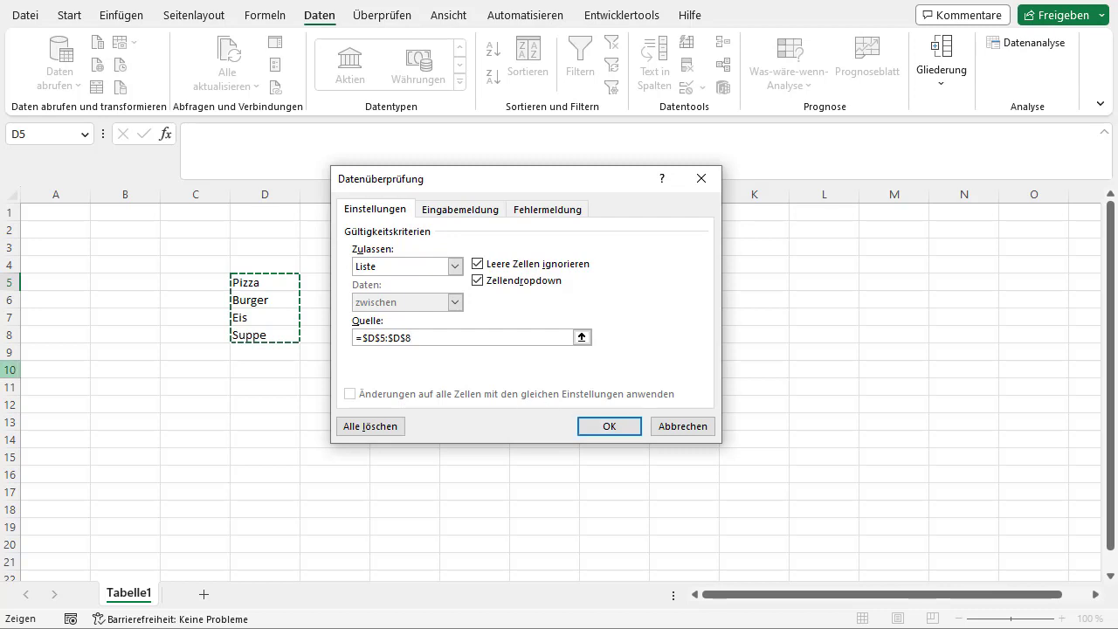
pyautogui.click(602, 427)
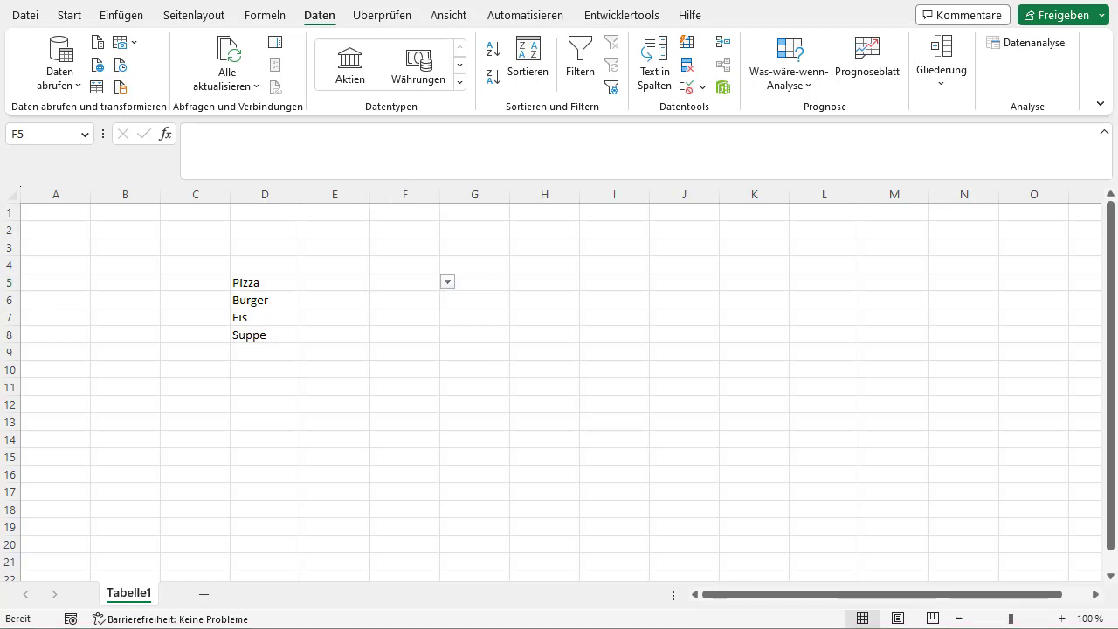
# - Check F5's dropdown lists the four foods, then reopen Datenüberprüfung to confirm the Liste source
pyautogui.click(449, 289)
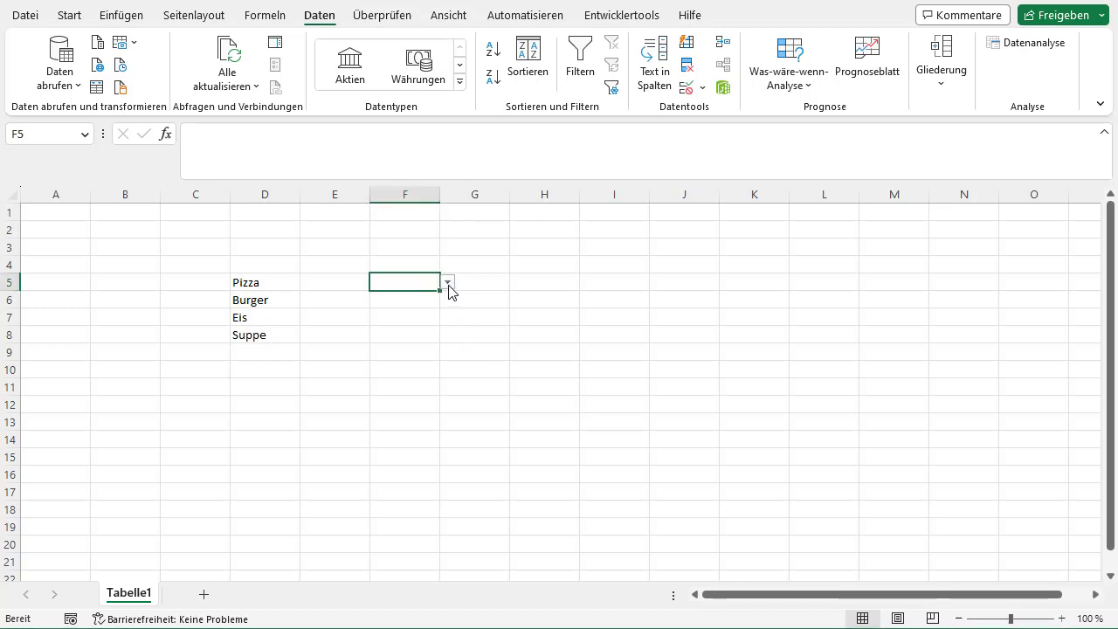
pyautogui.click(448, 288)
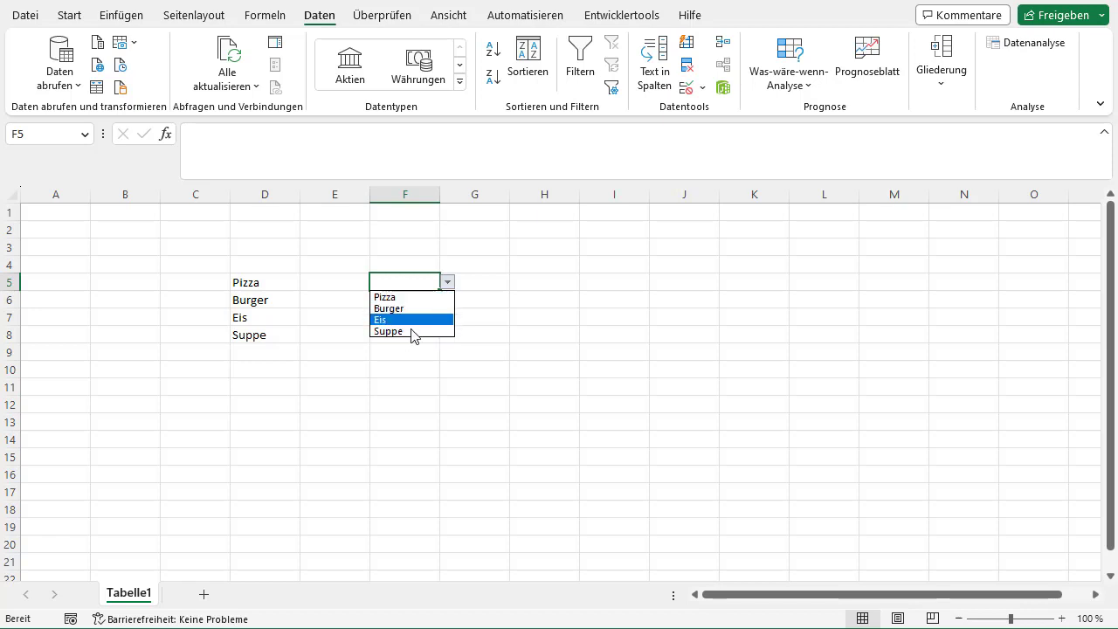
pyautogui.click(446, 287)
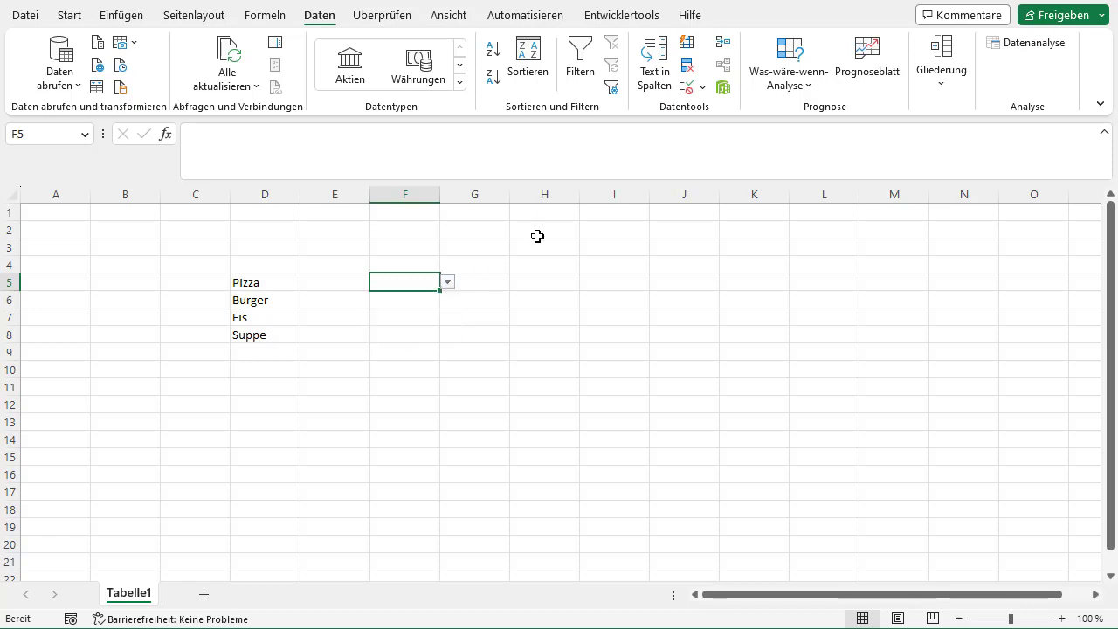
pyautogui.click(703, 88)
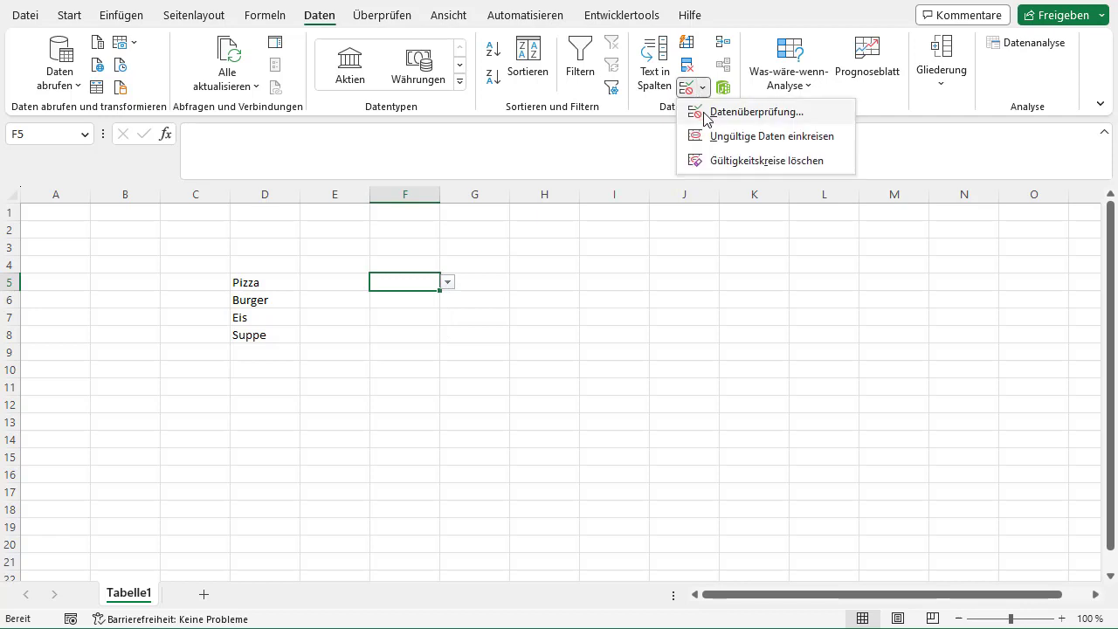
pyautogui.click(706, 112)
pyautogui.moveTo(391, 189); pyautogui.dragTo(331, 171)
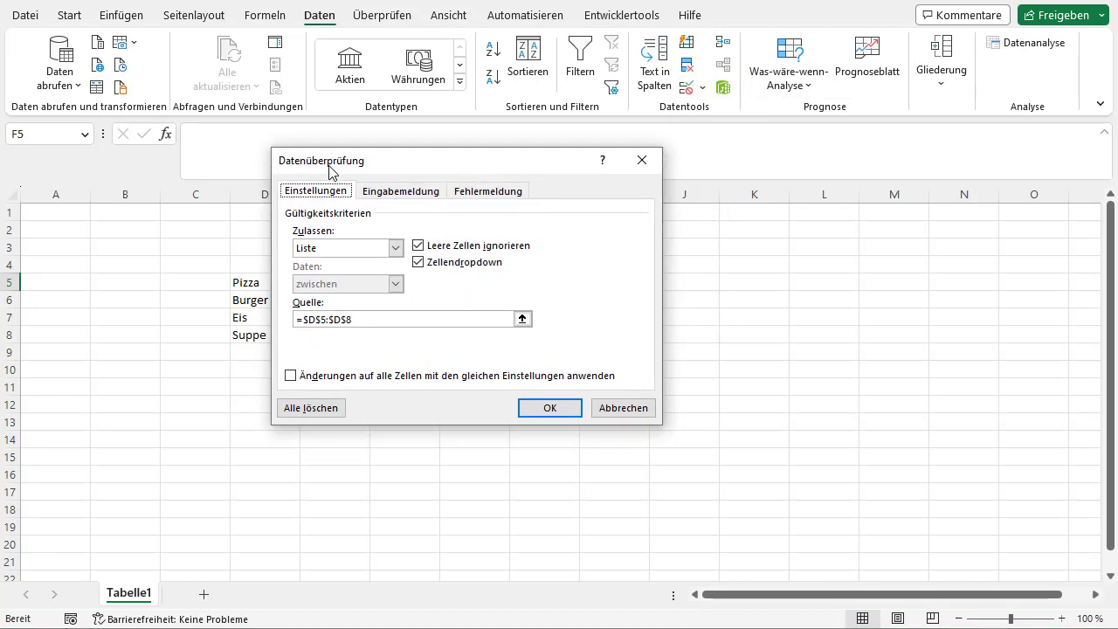
pyautogui.click(475, 192)
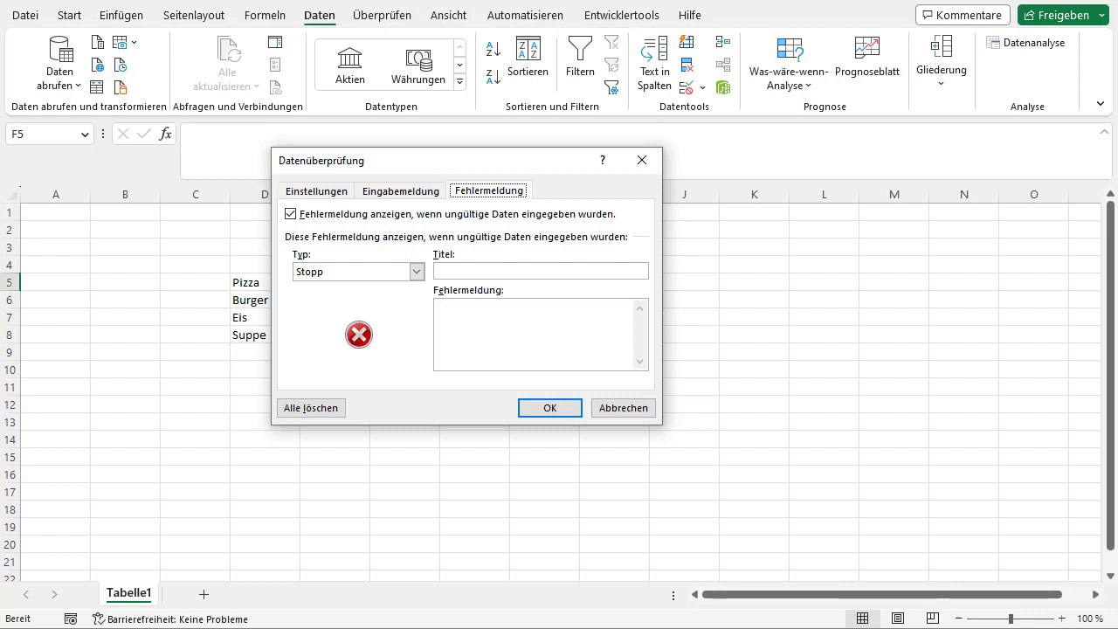
pyautogui.click(337, 194)
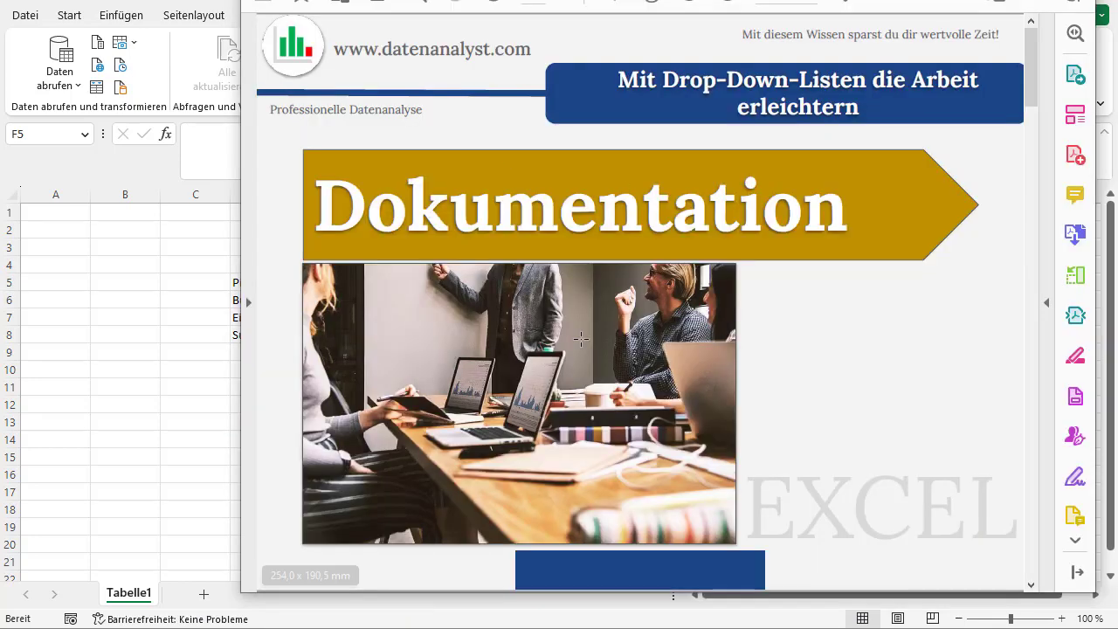
pyautogui.scroll(-2, 832, 197)
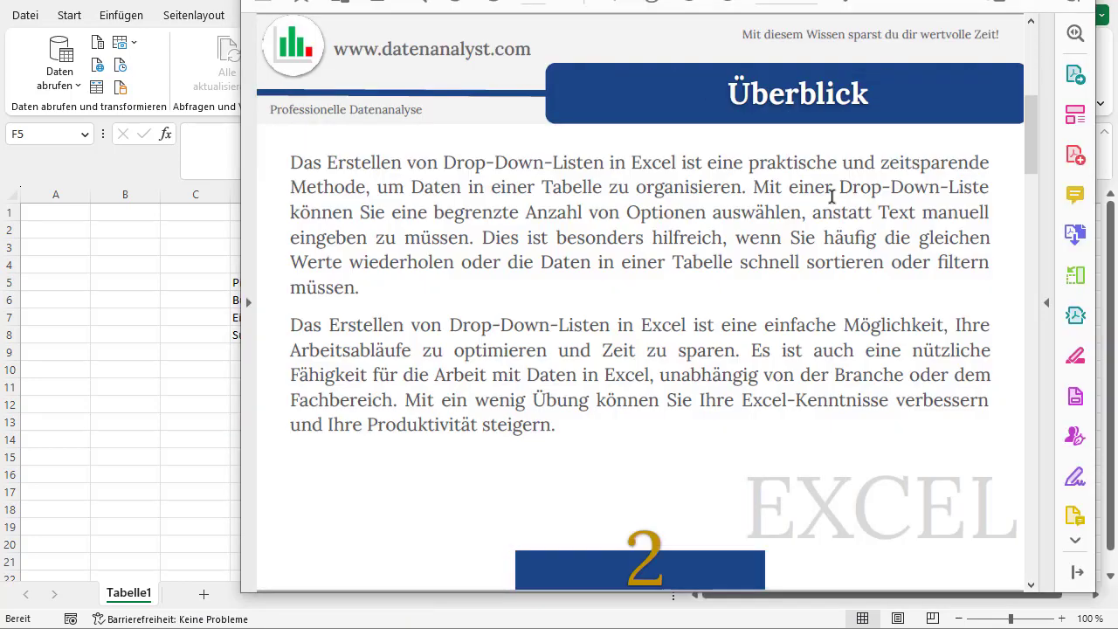
pyautogui.scroll(-2, 832, 198)
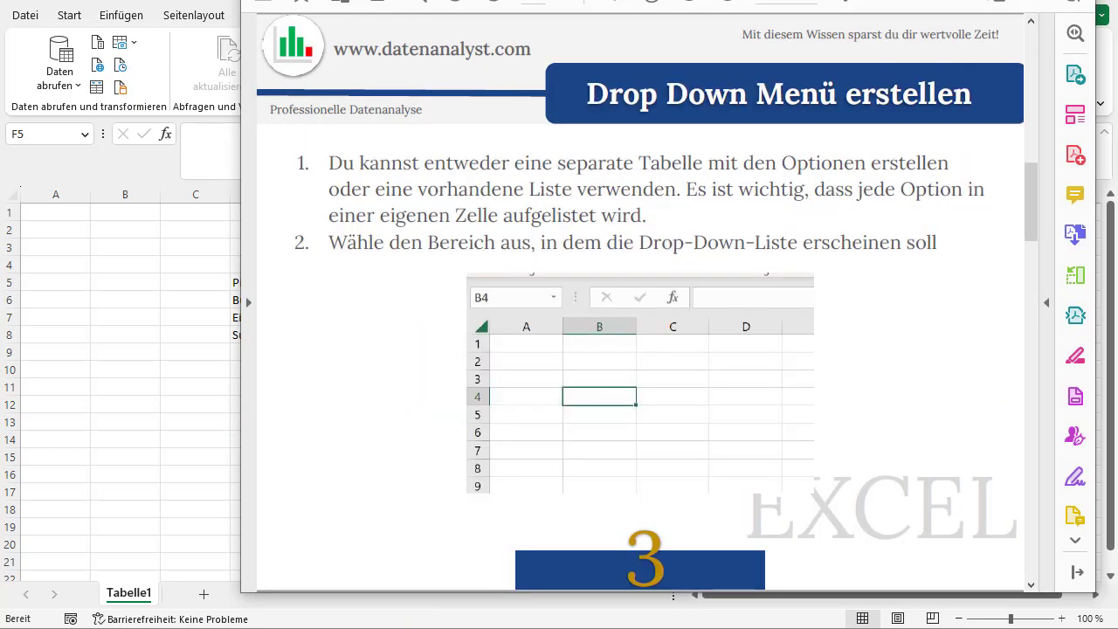